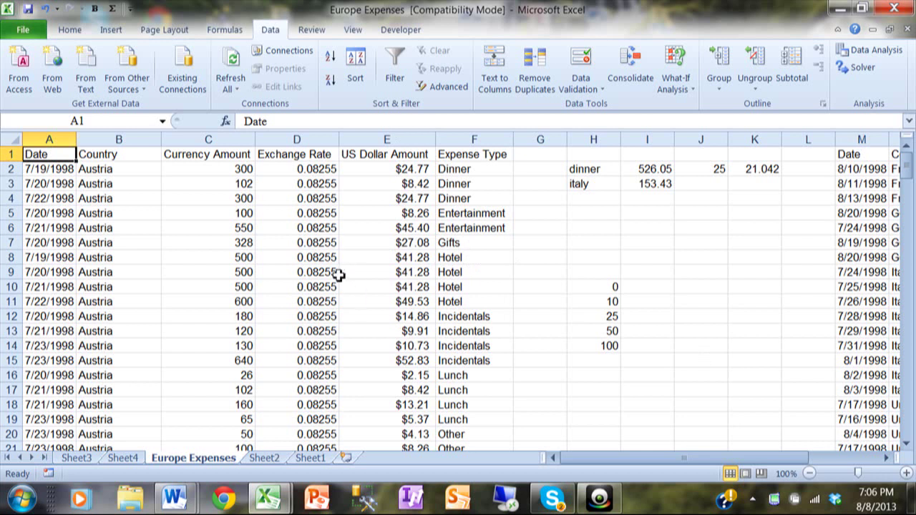
# Step: Select the whole expense table including its header row, A1:F210, on the Europe Expenses sheet
pyautogui.click(336, 273)
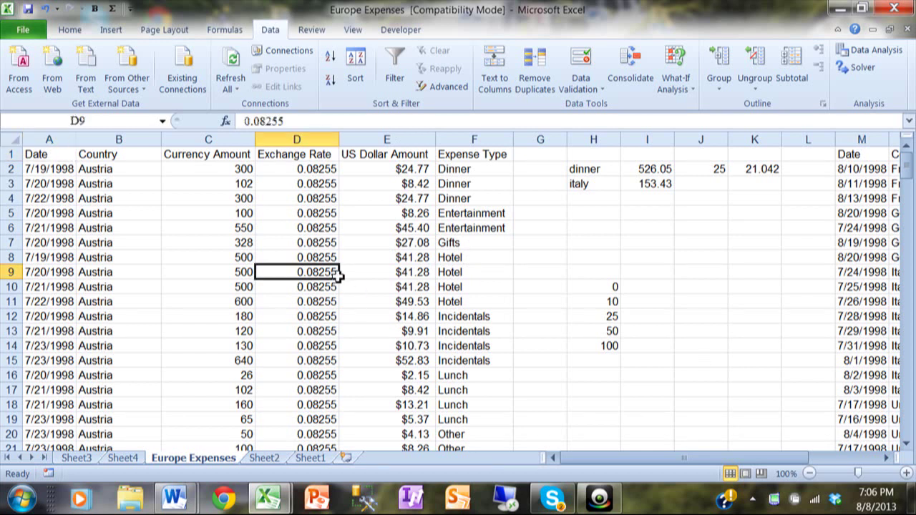
pyautogui.click(68, 154)
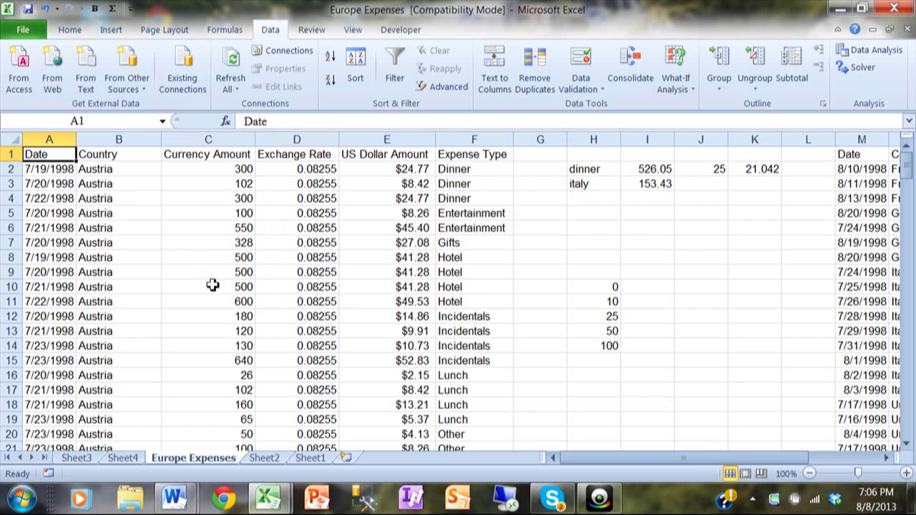
pyautogui.hotkey('ctrl', 'shift', 'Right')
pyautogui.hotkey('ctrl', 'shift', 'Down')
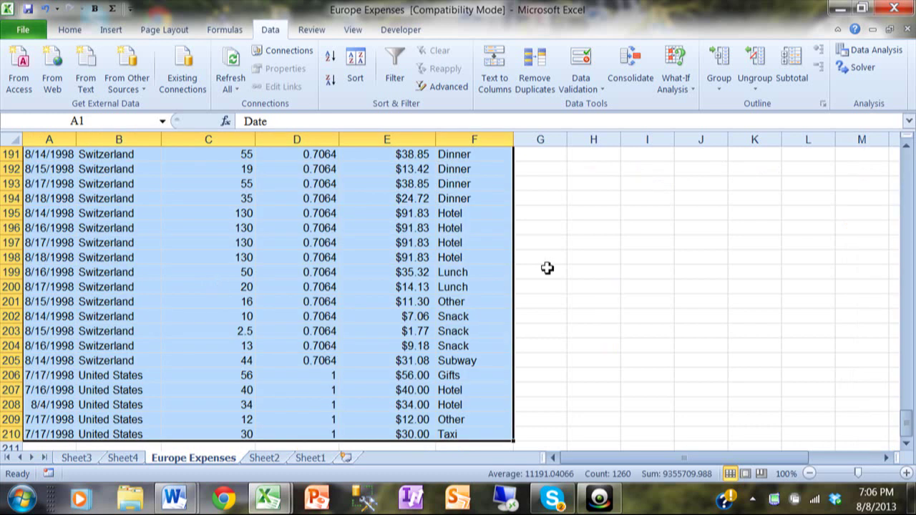
pyautogui.moveTo(906, 422); pyautogui.dragTo(912, 165)
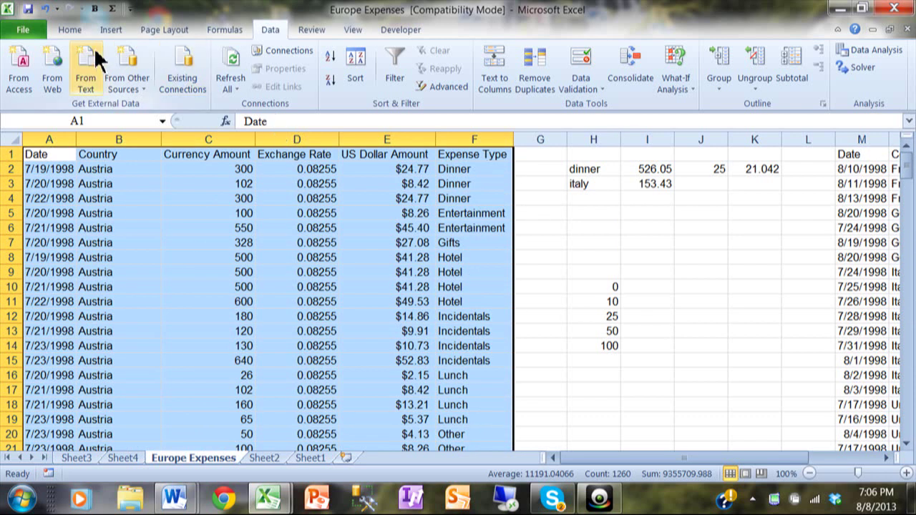
# Step: Create a formula-based conditional formatting rule for the selected table with the formula =$e1>30
pyautogui.click(70, 30)
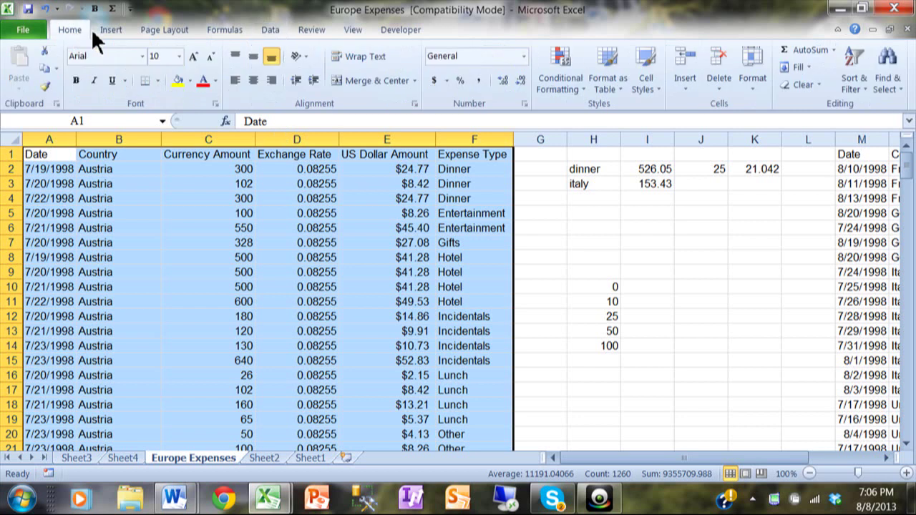
pyautogui.click(570, 91)
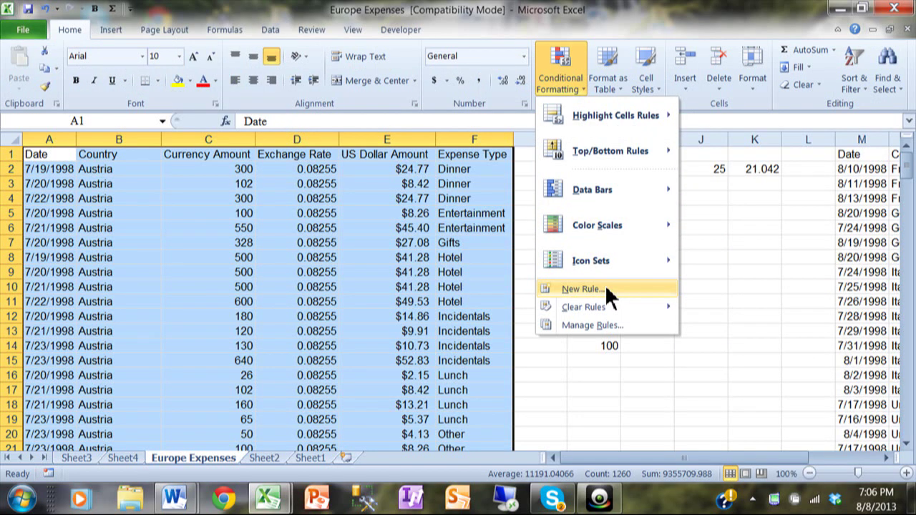
pyautogui.click(605, 290)
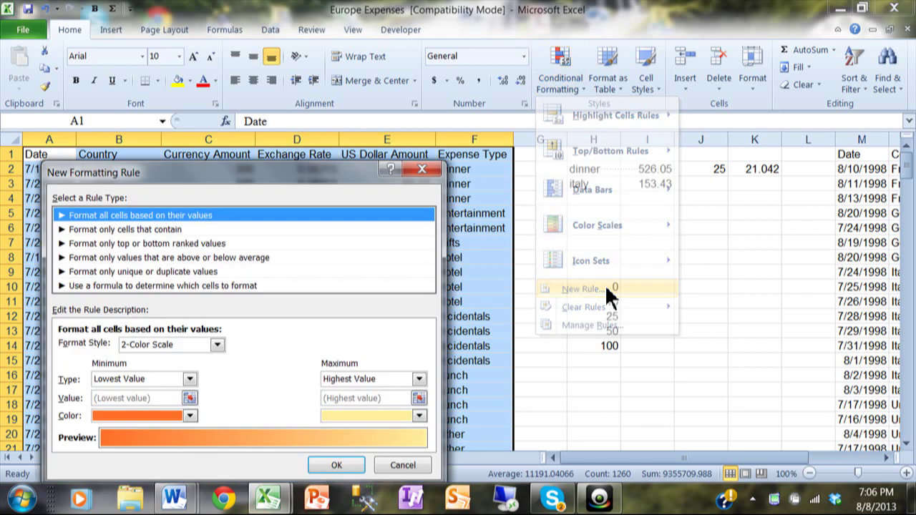
pyautogui.click(221, 285)
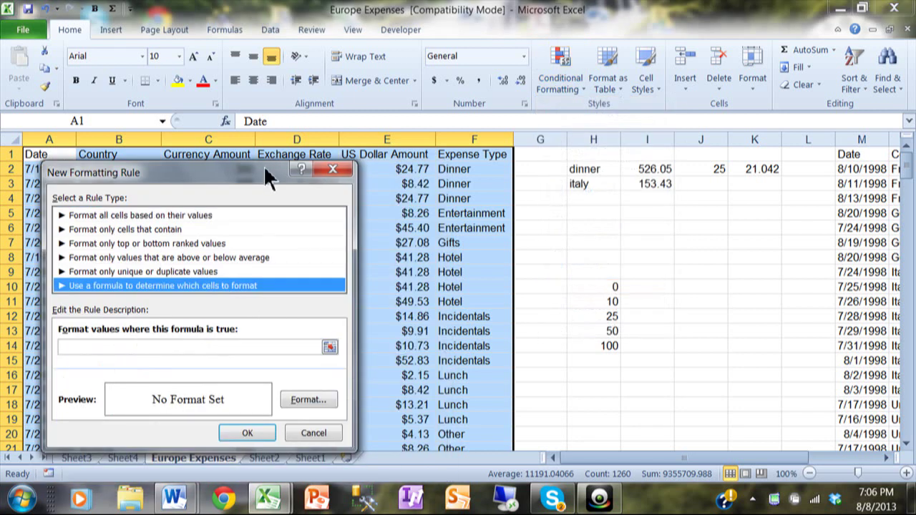
pyautogui.moveTo(263, 177); pyautogui.dragTo(488, 33)
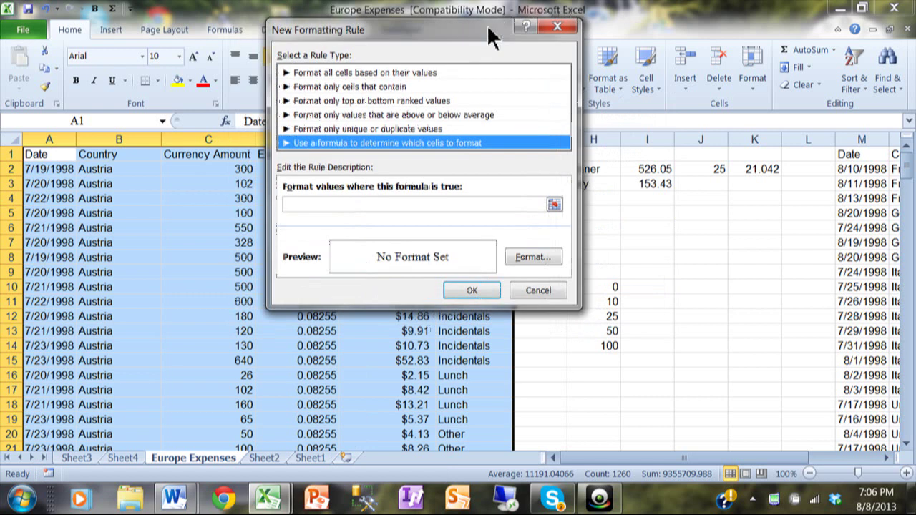
pyautogui.click(359, 205)
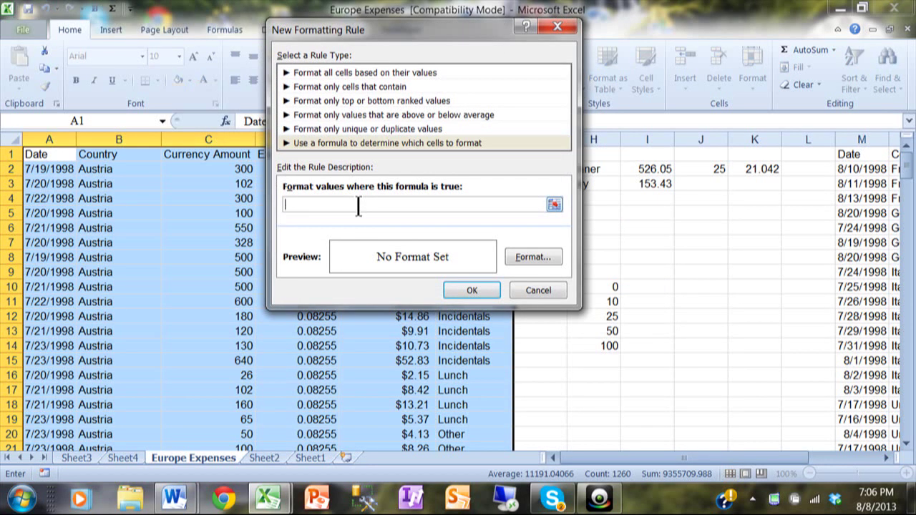
pyautogui.write('=$e1')
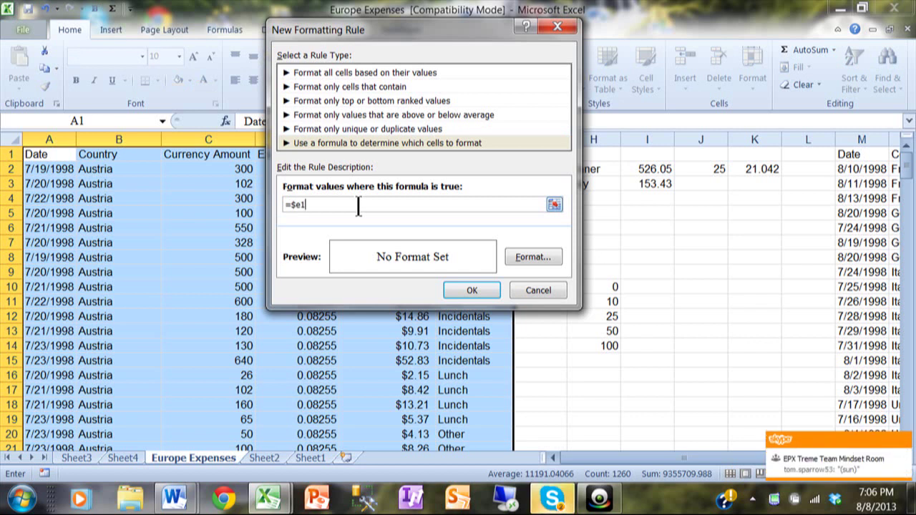
pyautogui.write('>30')
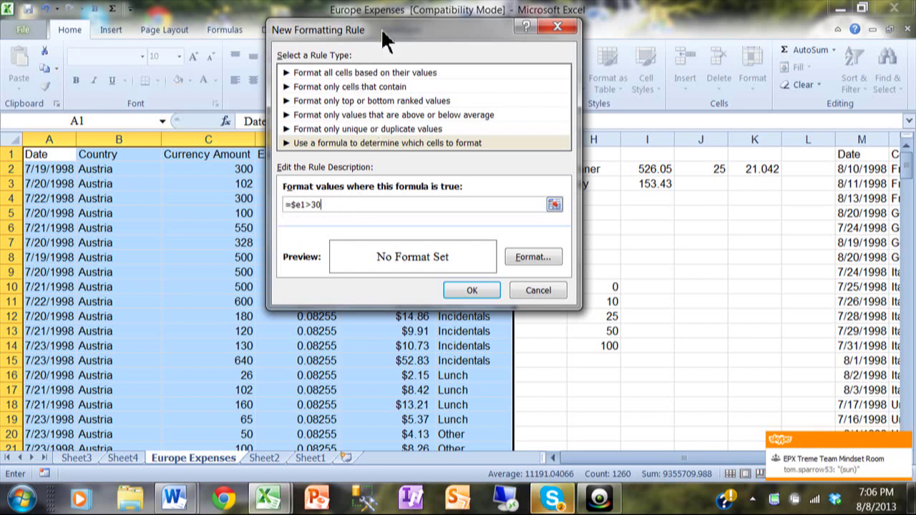
pyautogui.moveTo(381, 28); pyautogui.dragTo(629, 28)
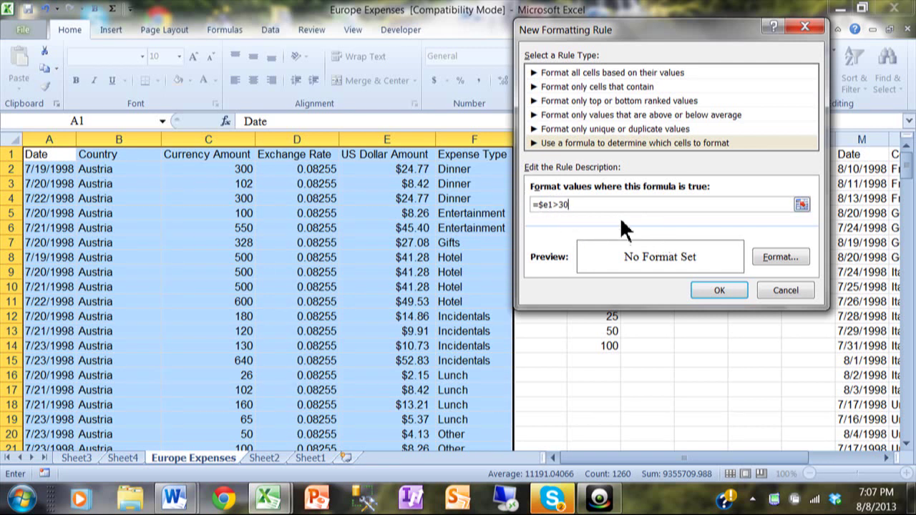
# Step: Give the new rule a white font and a red fill, and apply it to the table
pyautogui.click(772, 258)
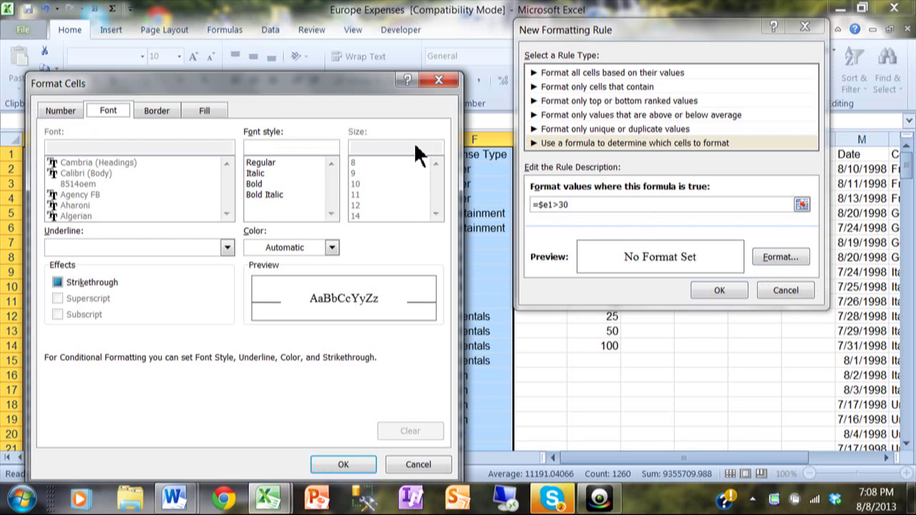
pyautogui.click(332, 247)
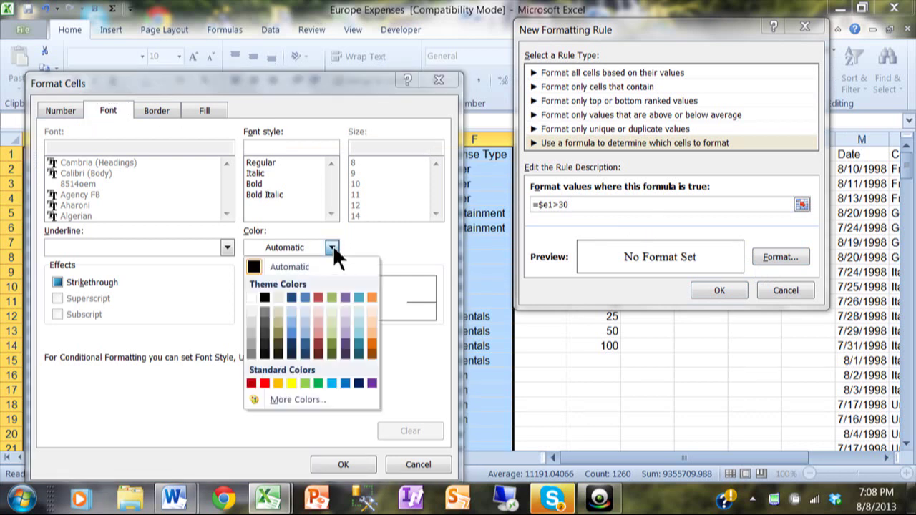
pyautogui.click(252, 296)
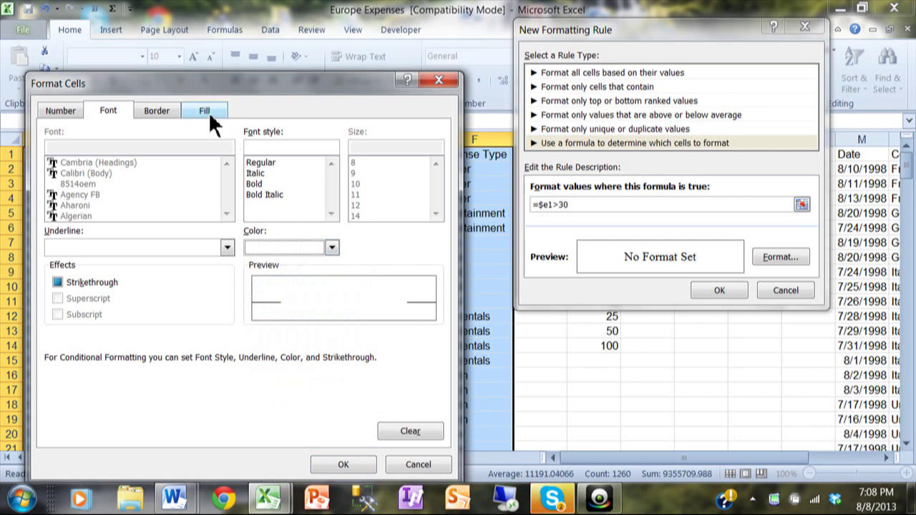
pyautogui.click(209, 112)
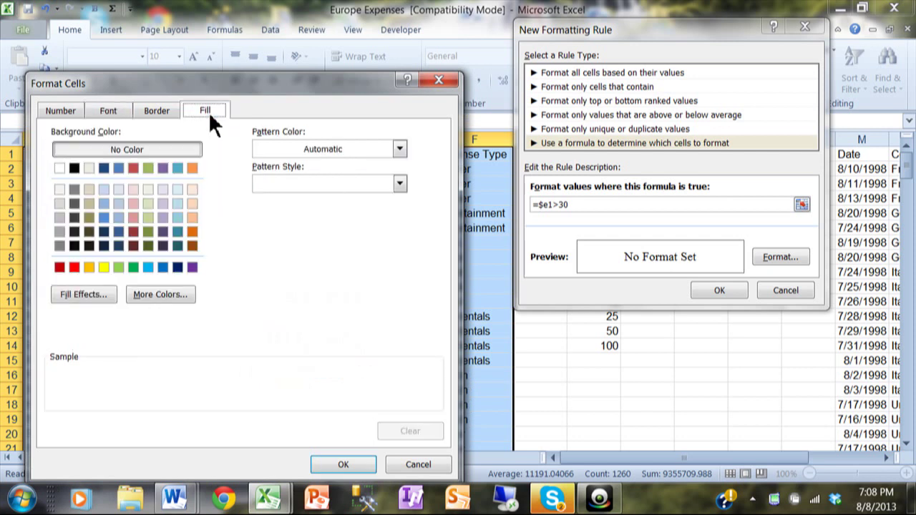
pyautogui.click(74, 267)
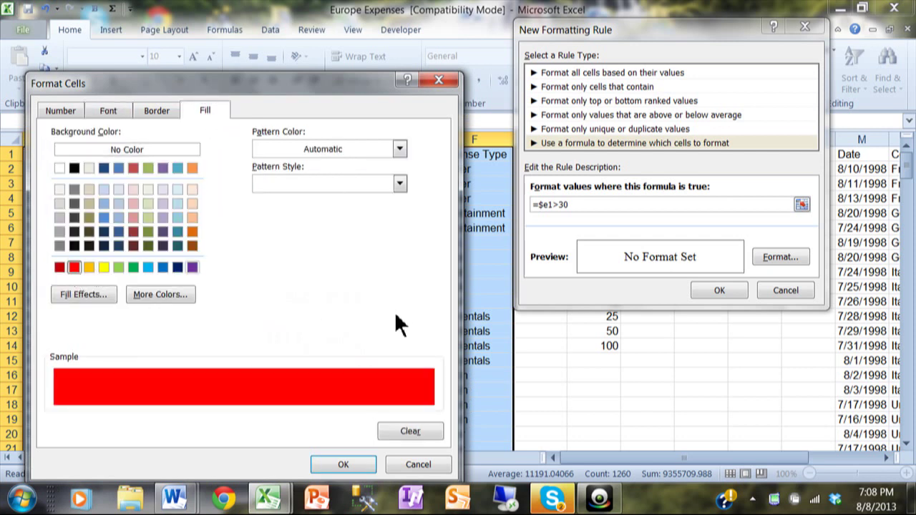
pyautogui.click(344, 466)
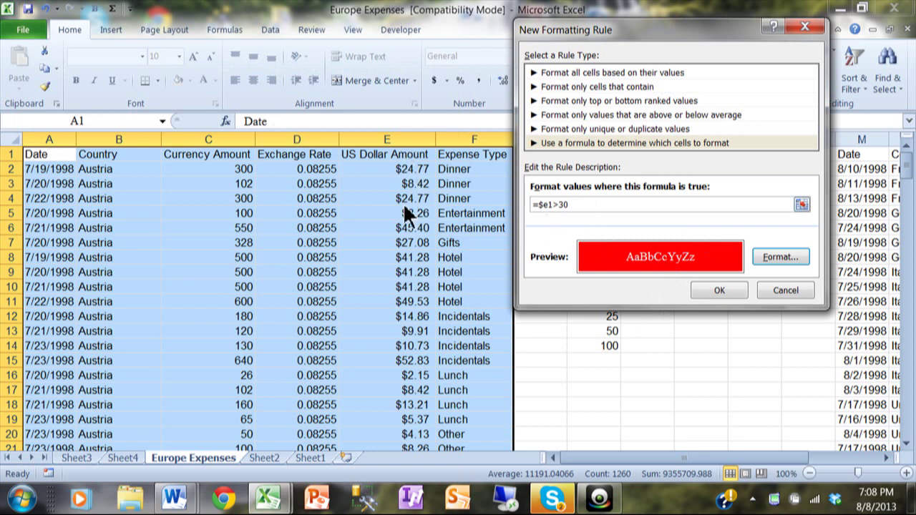
pyautogui.click(718, 290)
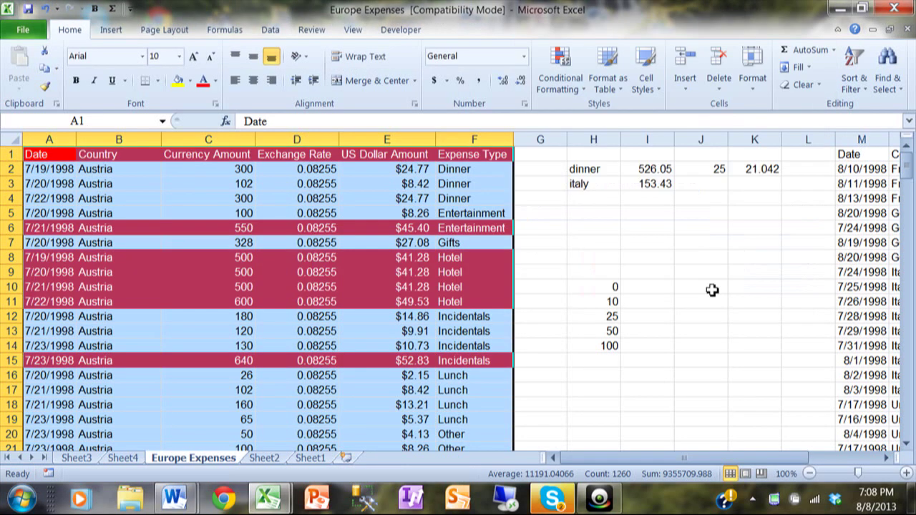
# Step: Change the US Dollar Amount of the 8/24/1998 Czech Republic Gifts expense in E38 to 25
pyautogui.moveTo(907, 171); pyautogui.dragTo(909, 194)
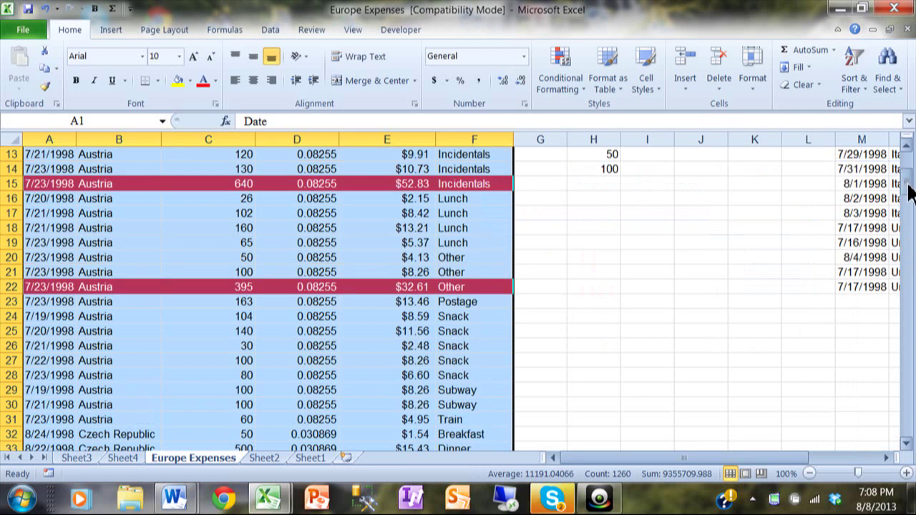
pyautogui.click(566, 289)
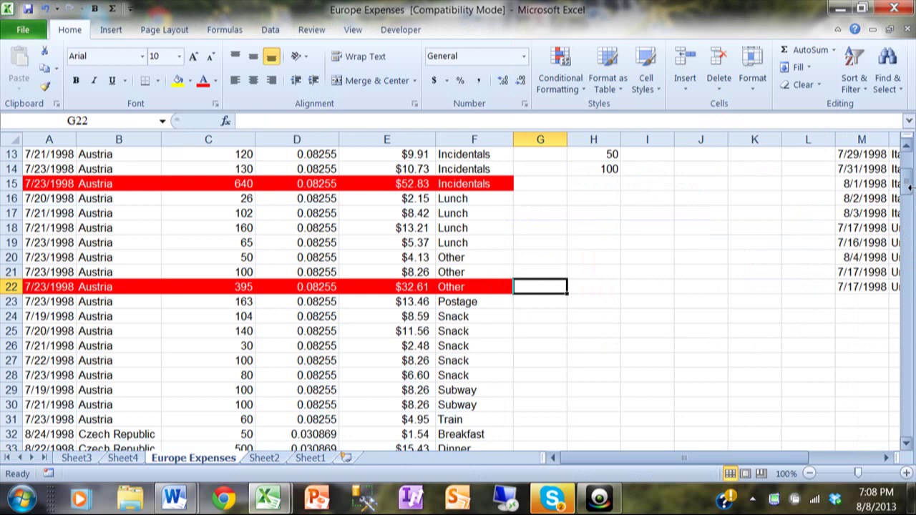
pyautogui.moveTo(907, 182); pyautogui.dragTo(910, 225)
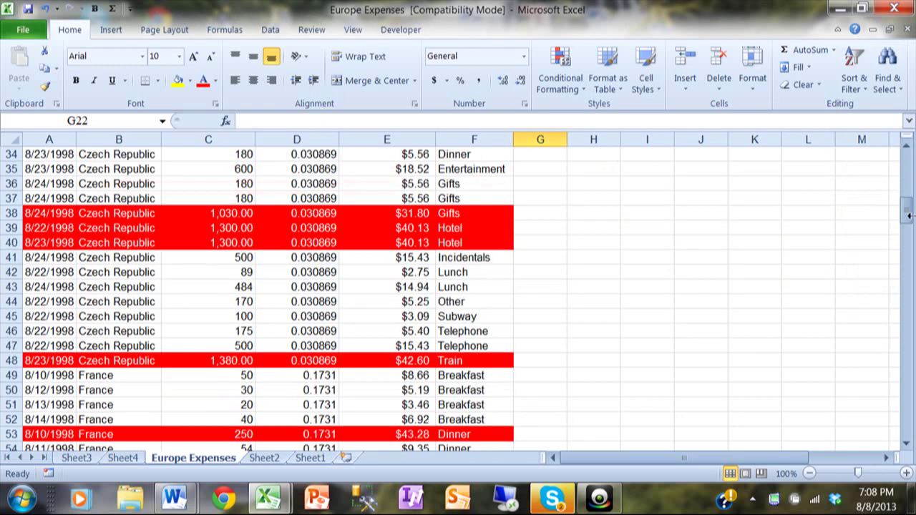
pyautogui.click(411, 217)
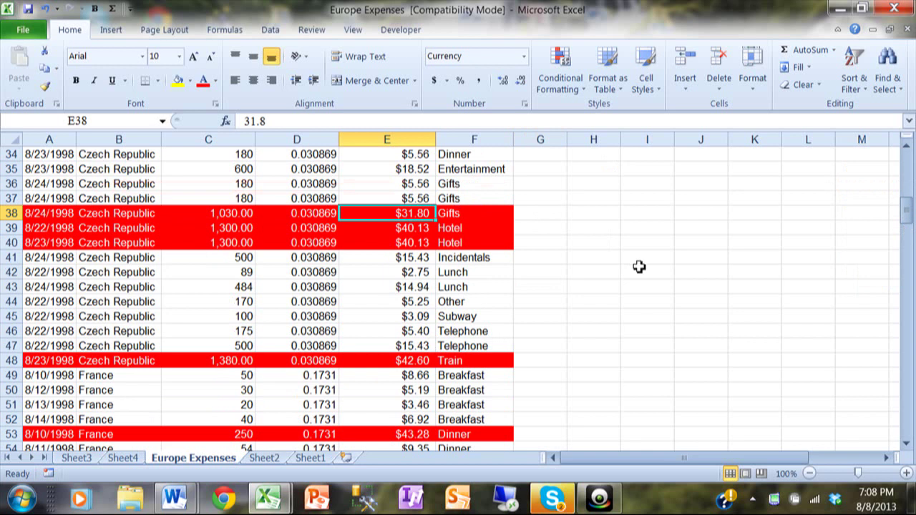
pyautogui.write('25')
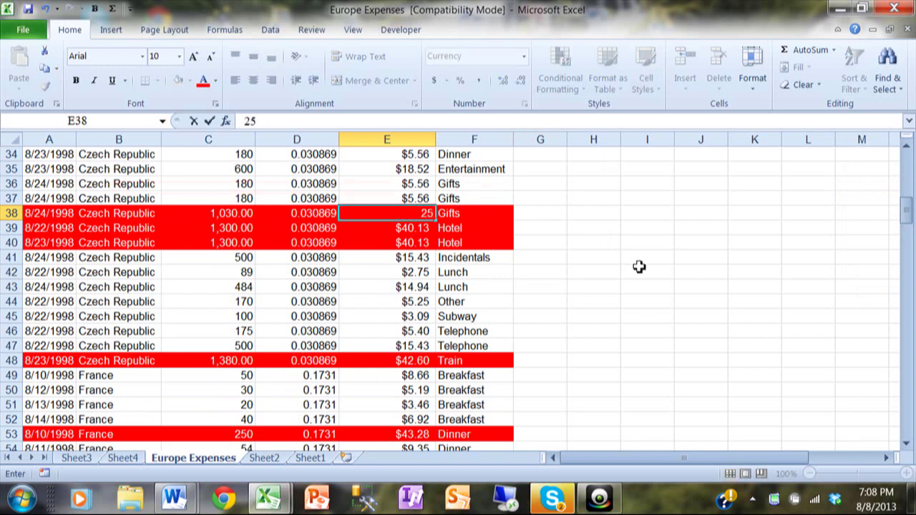
pyautogui.press('Return')
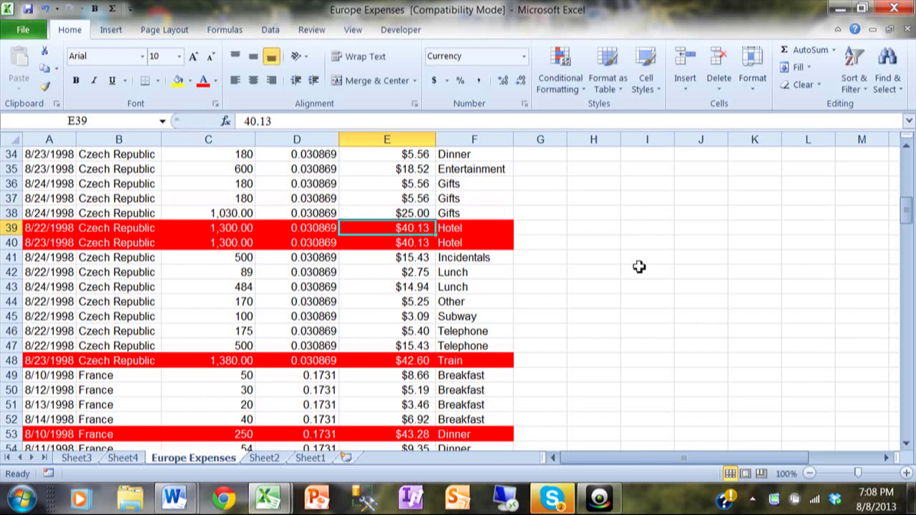
# Step: Change the US Dollar Amount of the 8/22/1998 Czech Republic Lunch expense in E42 to 32
pyautogui.press('Down')
pyautogui.press('Down')
pyautogui.press('Down')
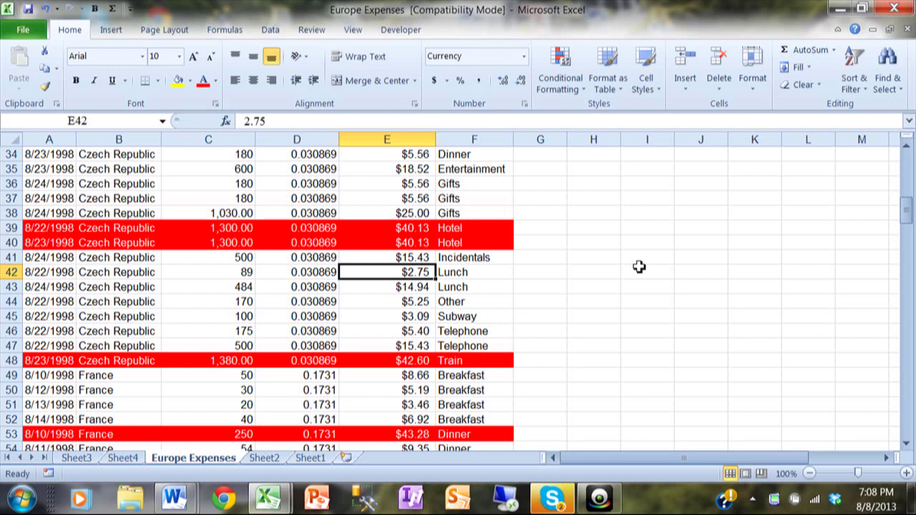
pyautogui.write('32')
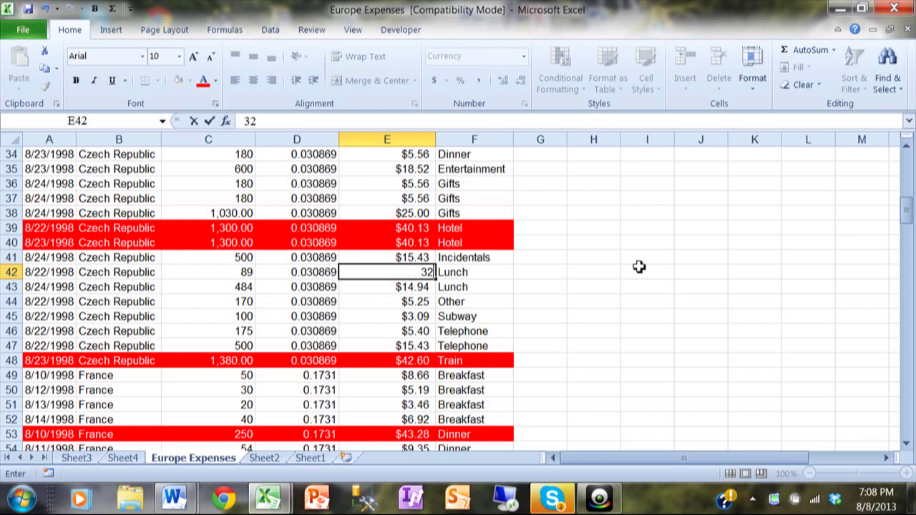
pyautogui.press('Return')
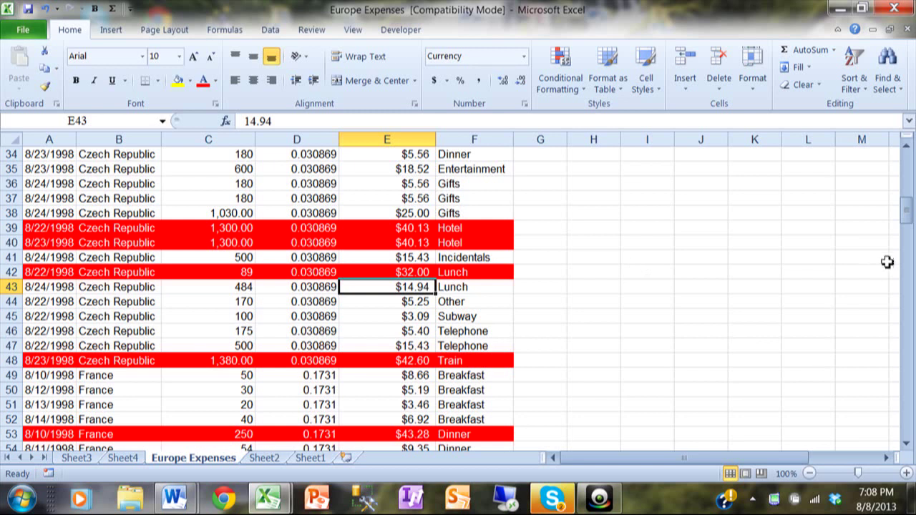
# Step: Reselect the whole expense table A1:F210 and open its existing conditional formatting rule for editing
pyautogui.moveTo(905, 215); pyautogui.dragTo(905, 164)
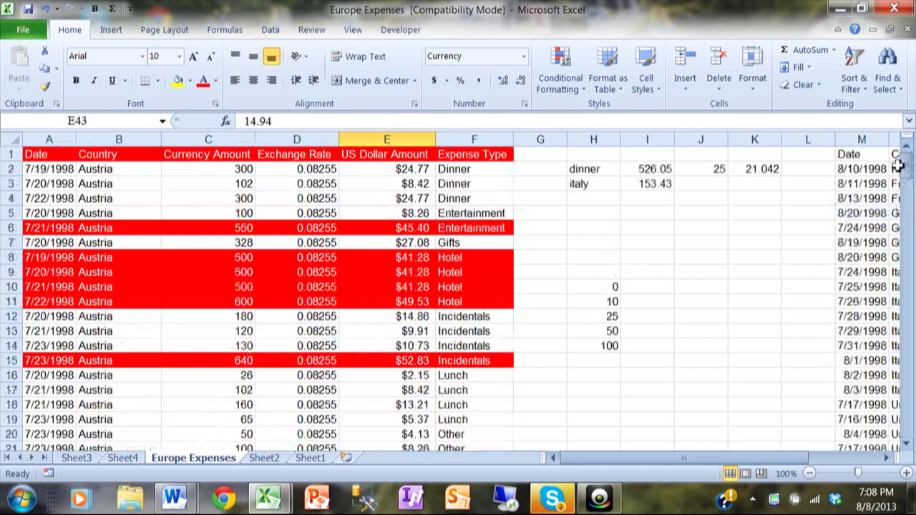
pyautogui.click(60, 159)
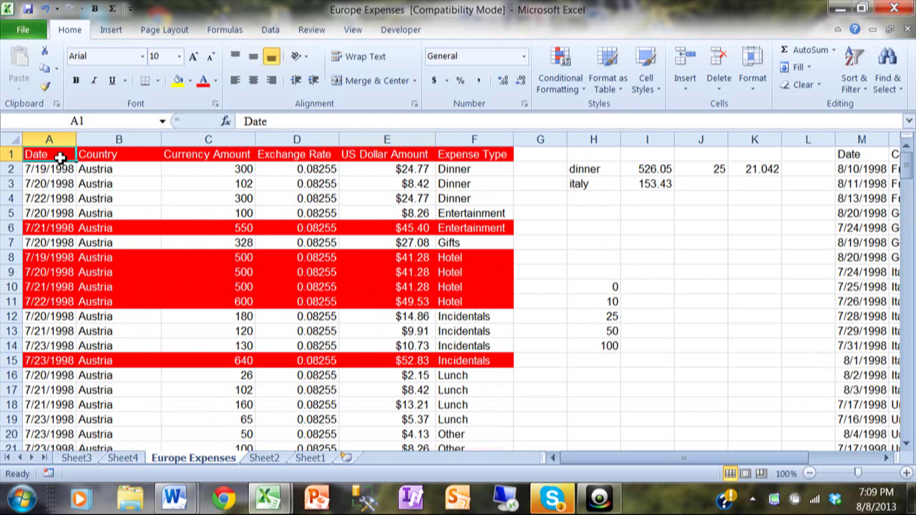
pyautogui.hotkey('ctrl', 'shift', 'Right')
pyautogui.hotkey('ctrl', 'shift', 'Down')
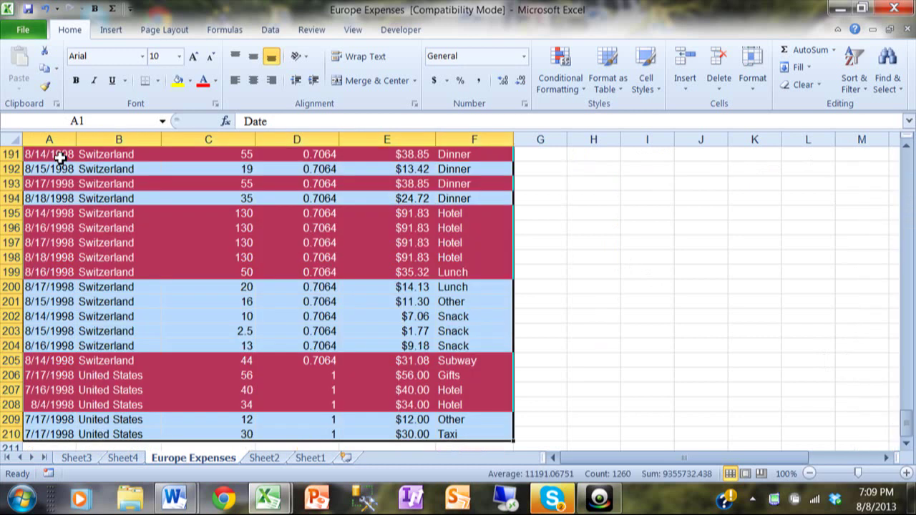
pyautogui.click(563, 81)
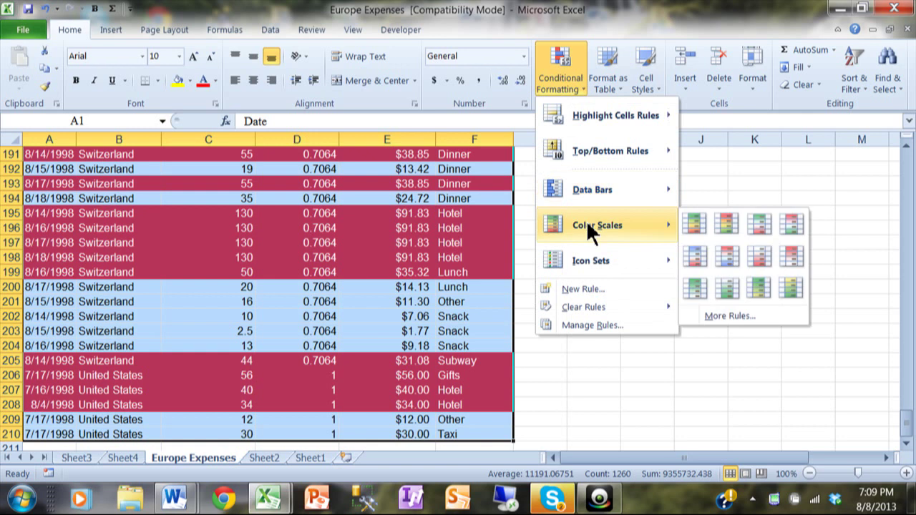
pyautogui.click(615, 324)
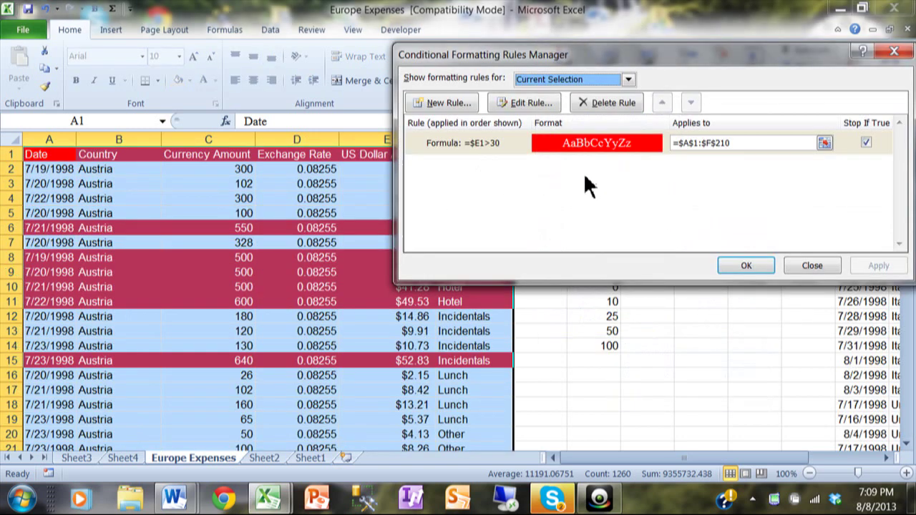
pyautogui.click(527, 101)
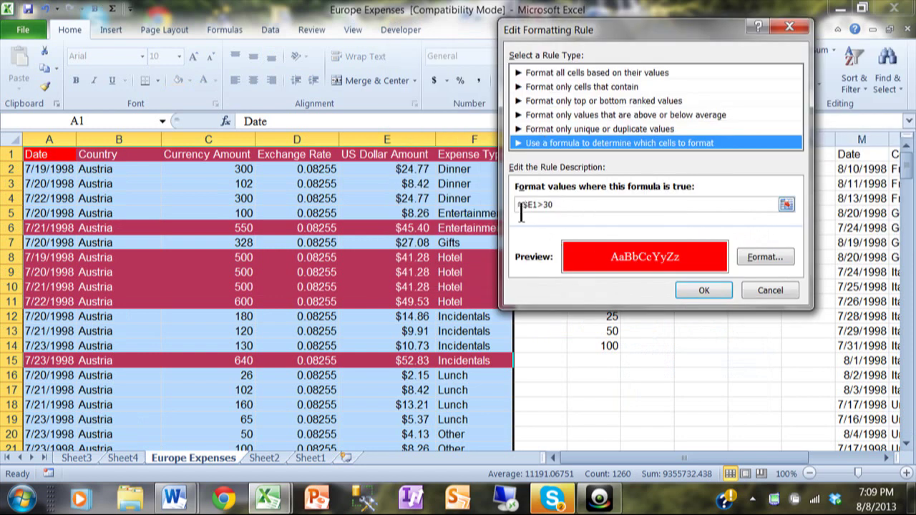